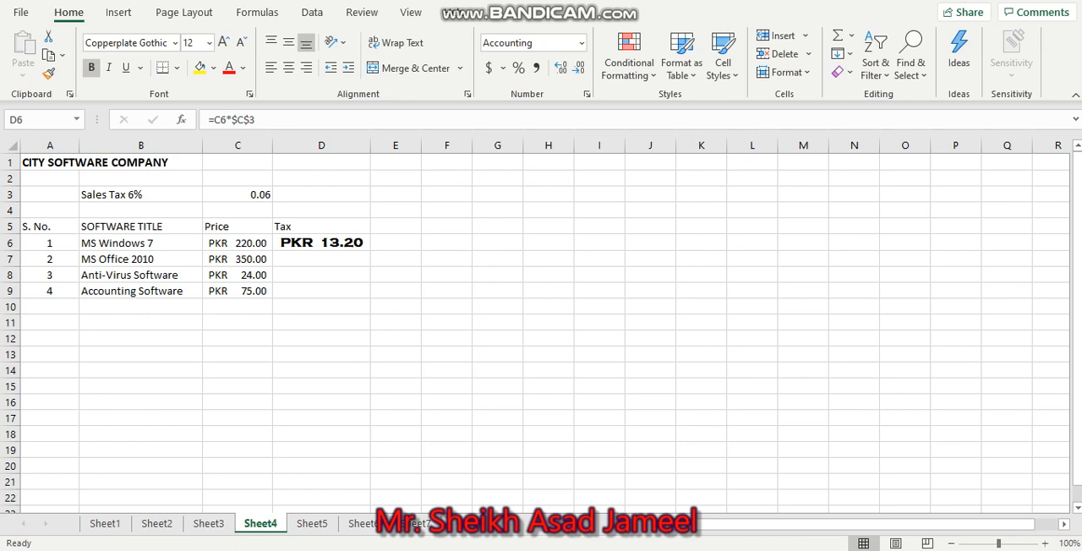
# Copy the tax cell D6 and paste only its formula into D7 using Paste Special
pyautogui.click(355, 241)
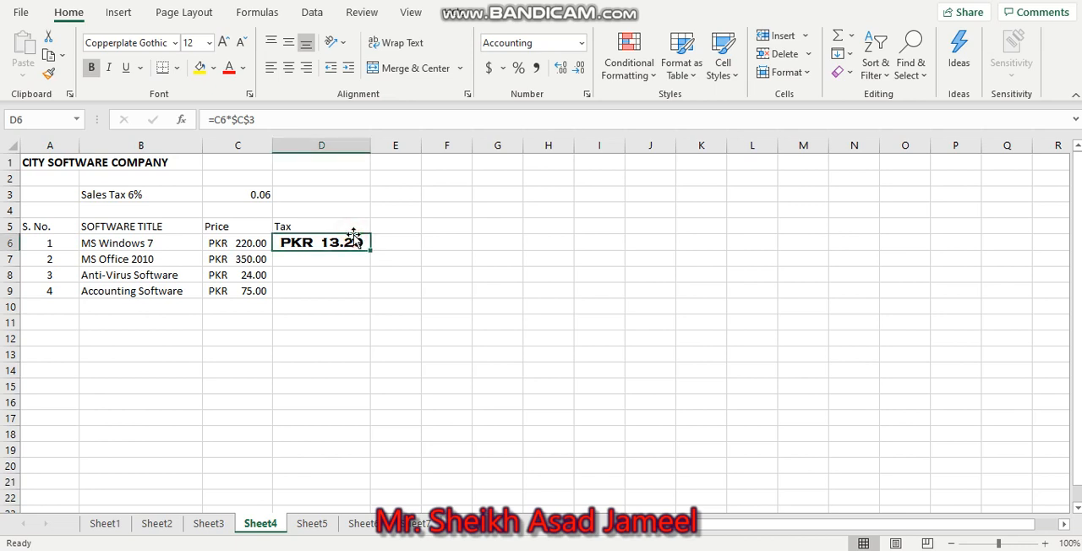
pyautogui.hotkey('ctrl', 'c')
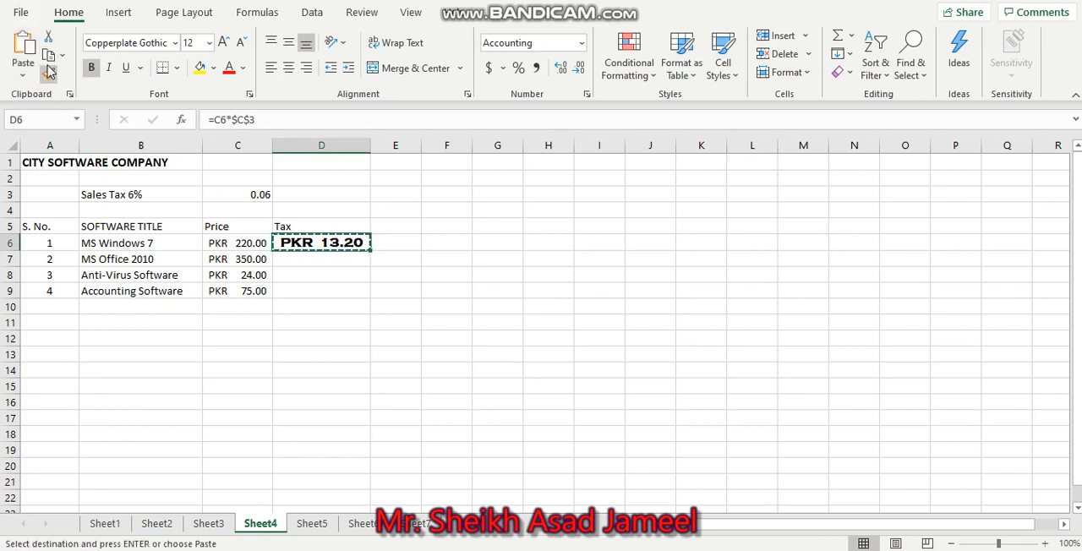
pyautogui.click(20, 75)
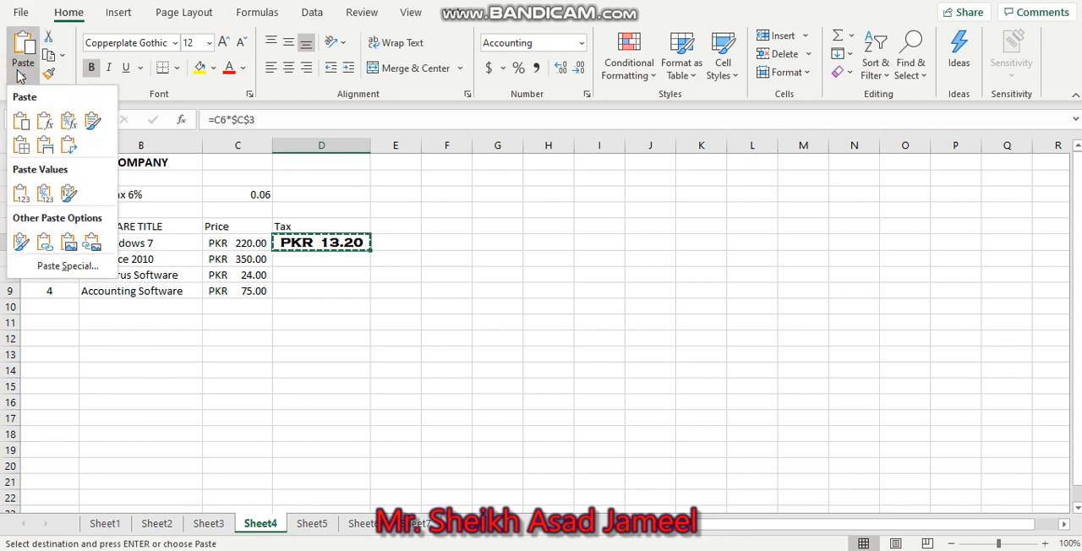
pyautogui.click(61, 267)
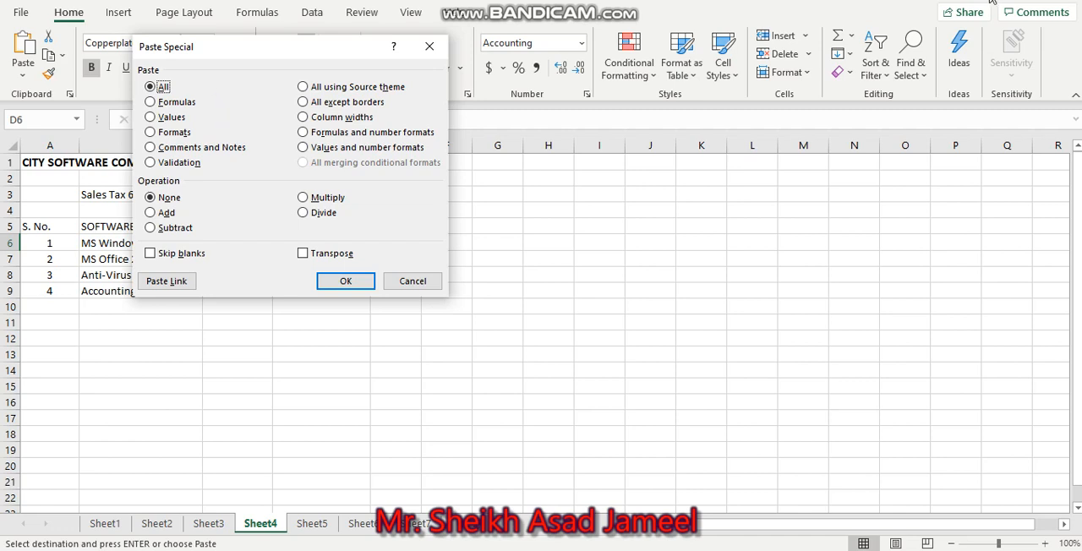
pyautogui.moveTo(289, 47); pyautogui.dragTo(561, 77)
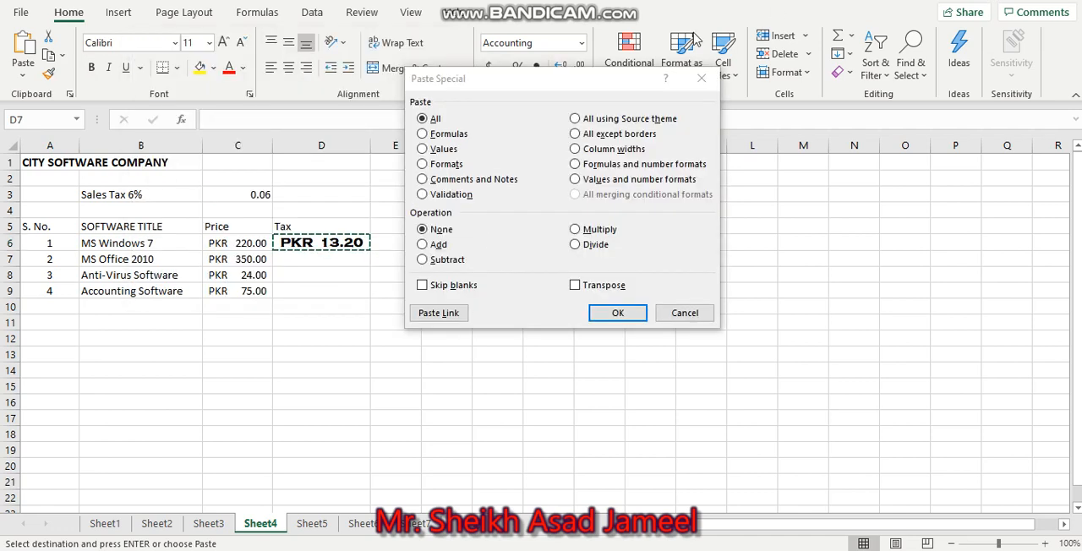
pyautogui.click(422, 134)
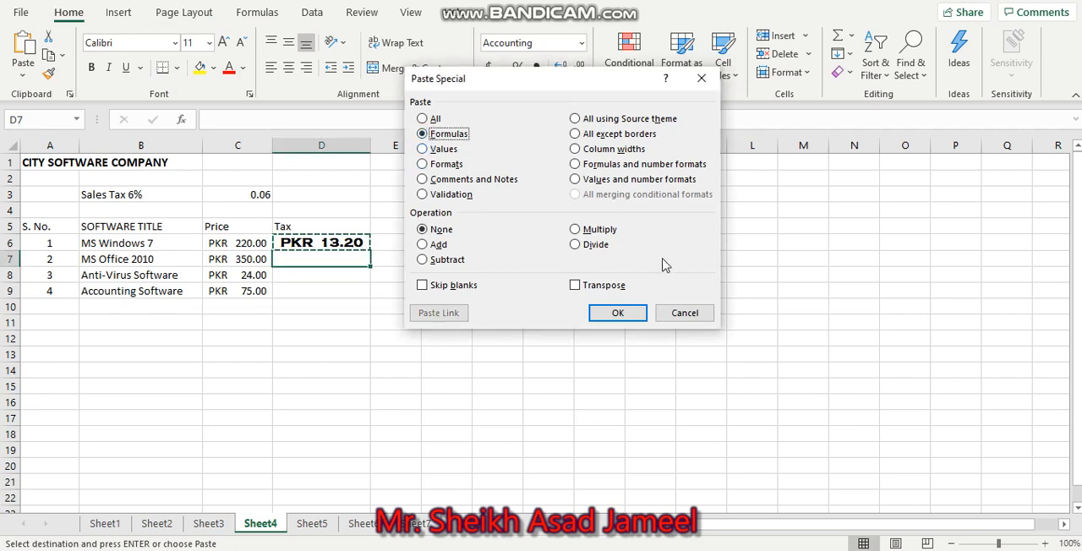
pyautogui.click(614, 314)
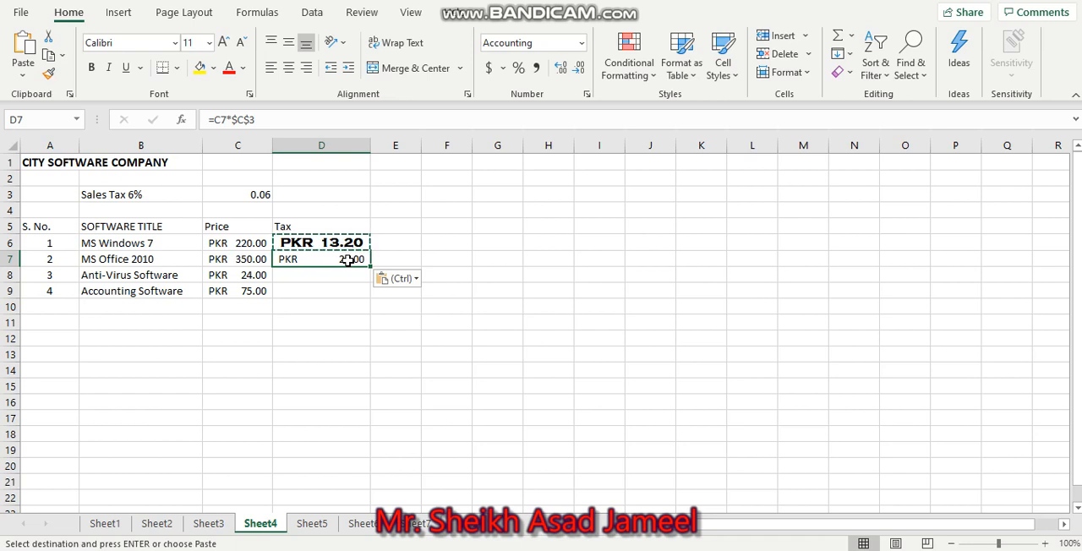
# Undo the formula paste in D7
pyautogui.press('ctrl')
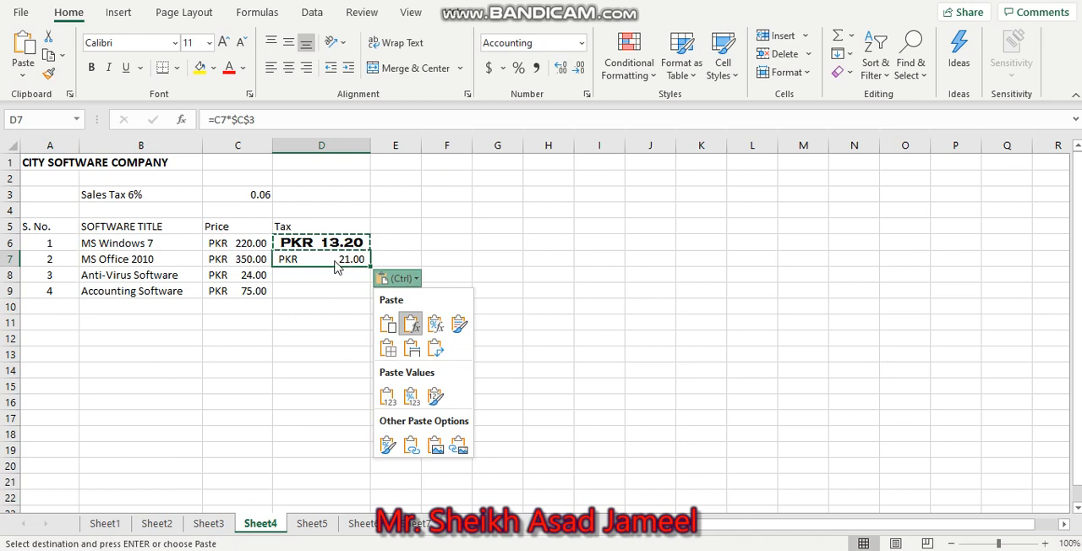
pyautogui.press('ctrl')
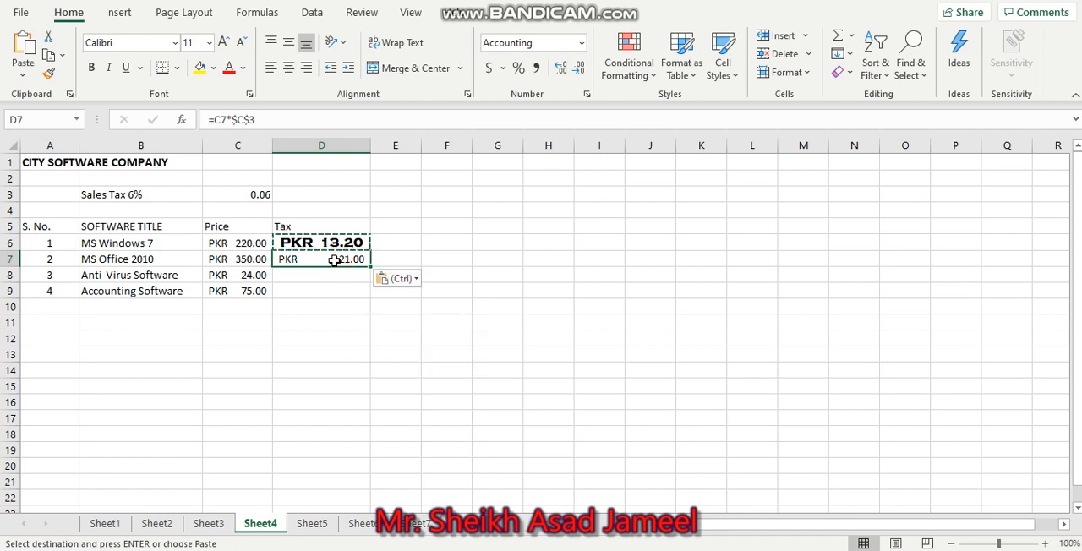
pyautogui.press('ctrl')
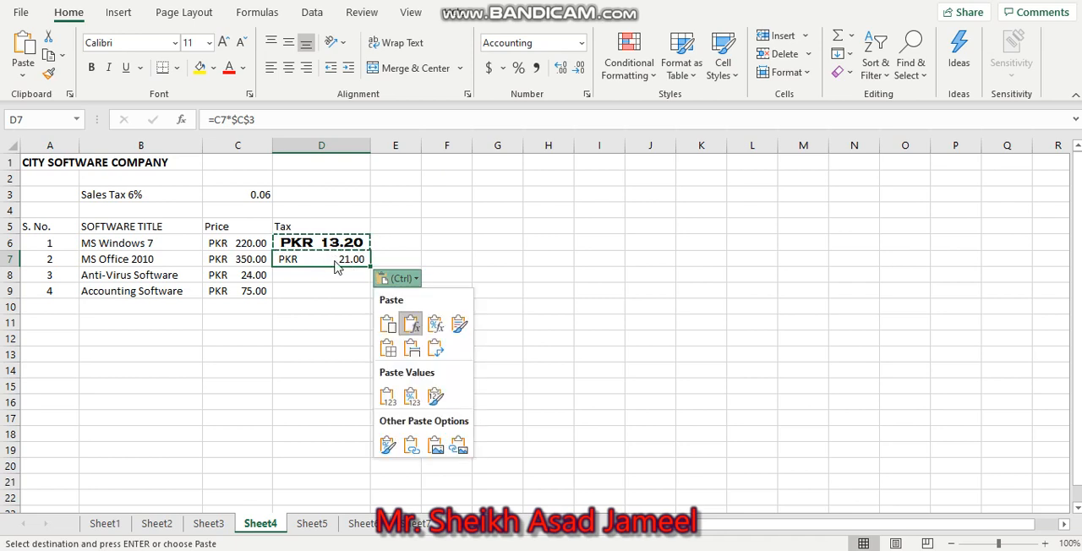
pyautogui.press('ctrl')
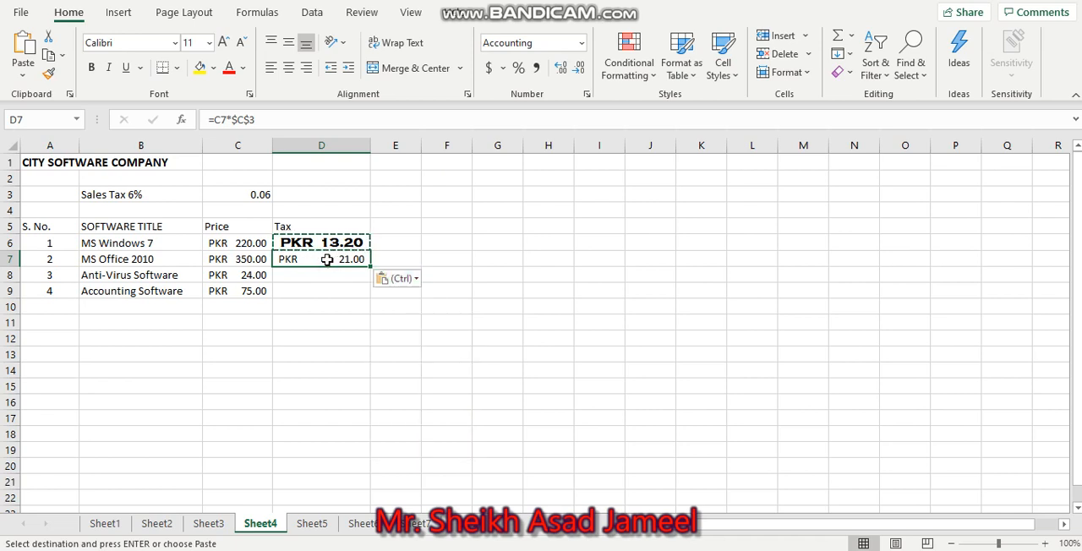
pyautogui.hotkey('ctrl', 'z')
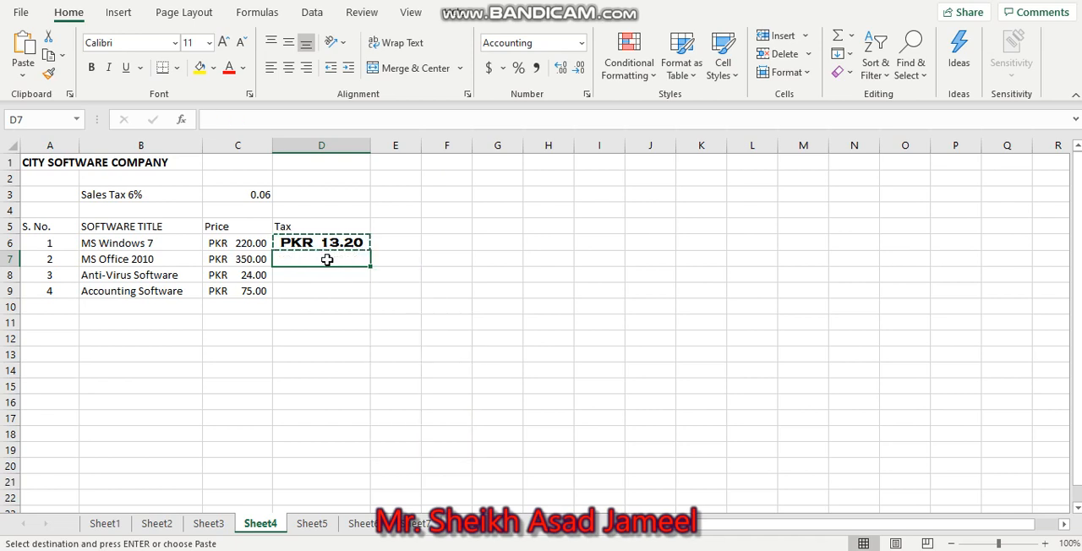
# Paste only the value of the copied tax cell into D7 using Paste Special
pyautogui.click(25, 77)
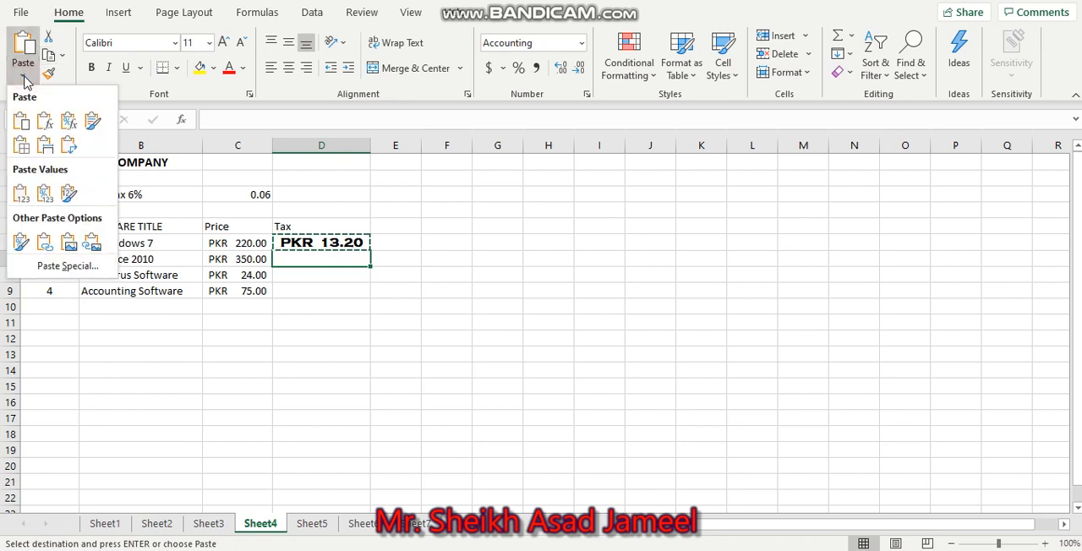
pyautogui.click(56, 266)
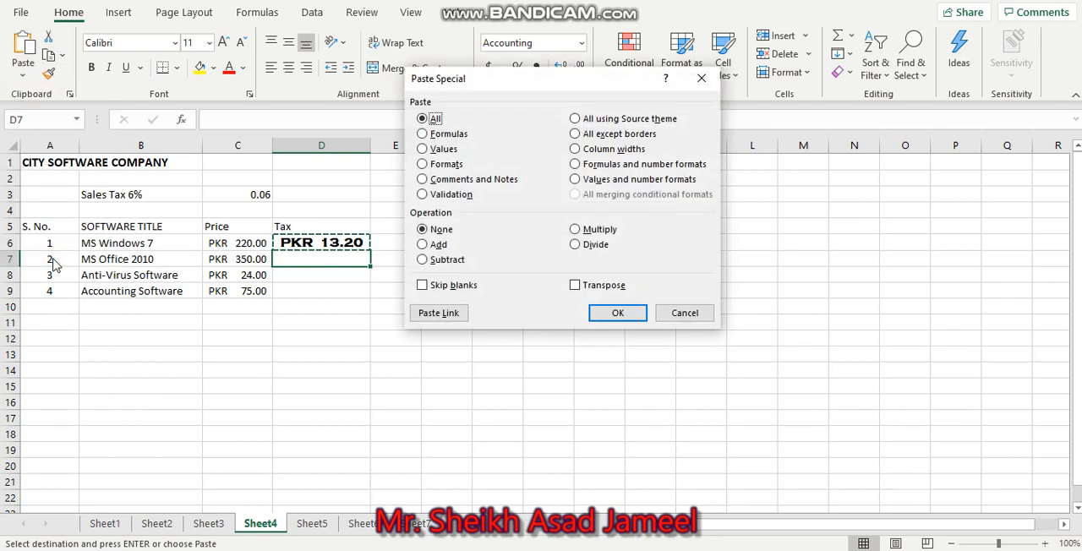
pyautogui.click(436, 150)
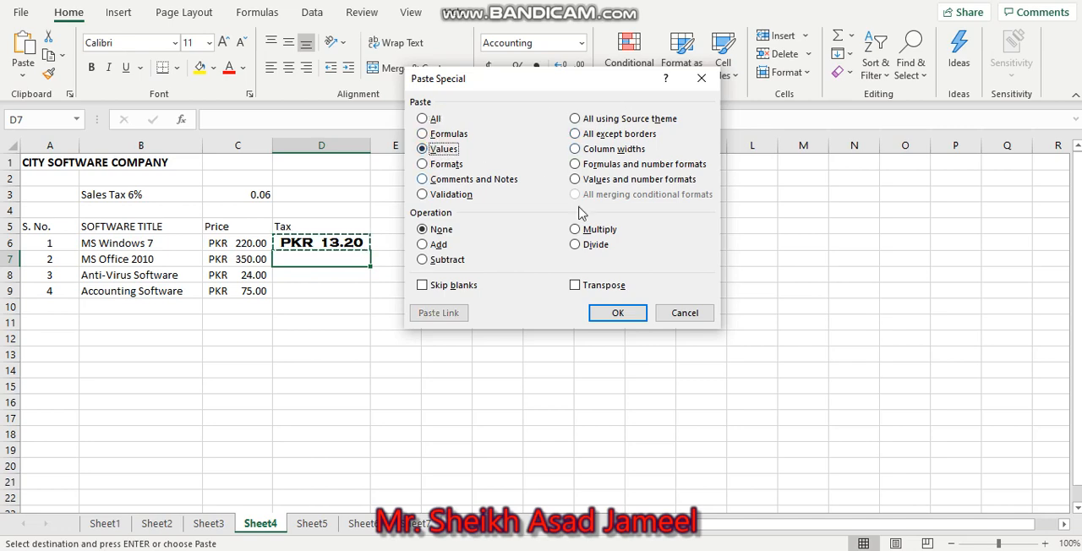
pyautogui.click(622, 312)
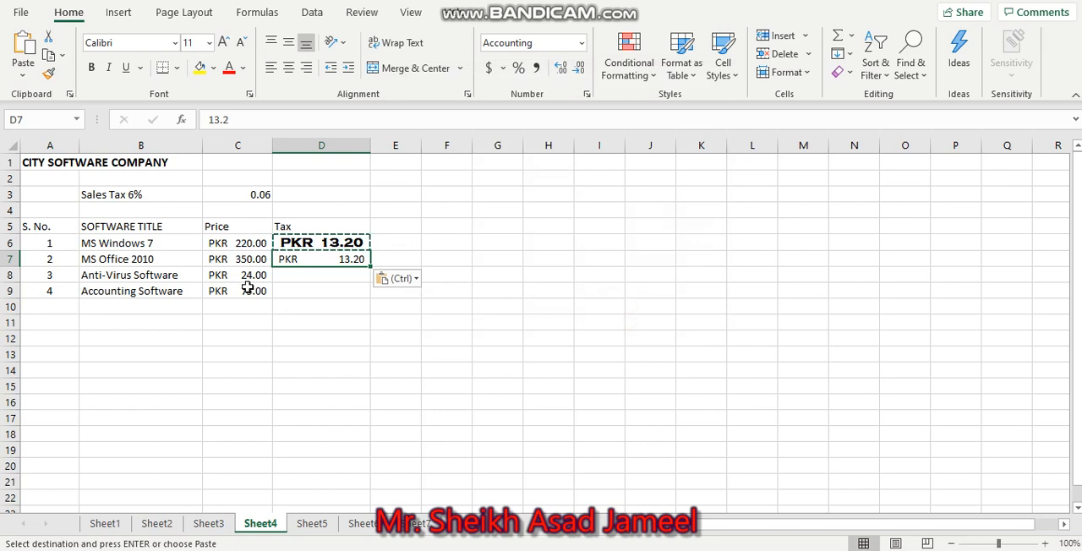
# Paste only the formats of the copied tax cell into D8 using Paste Special
pyautogui.click(296, 275)
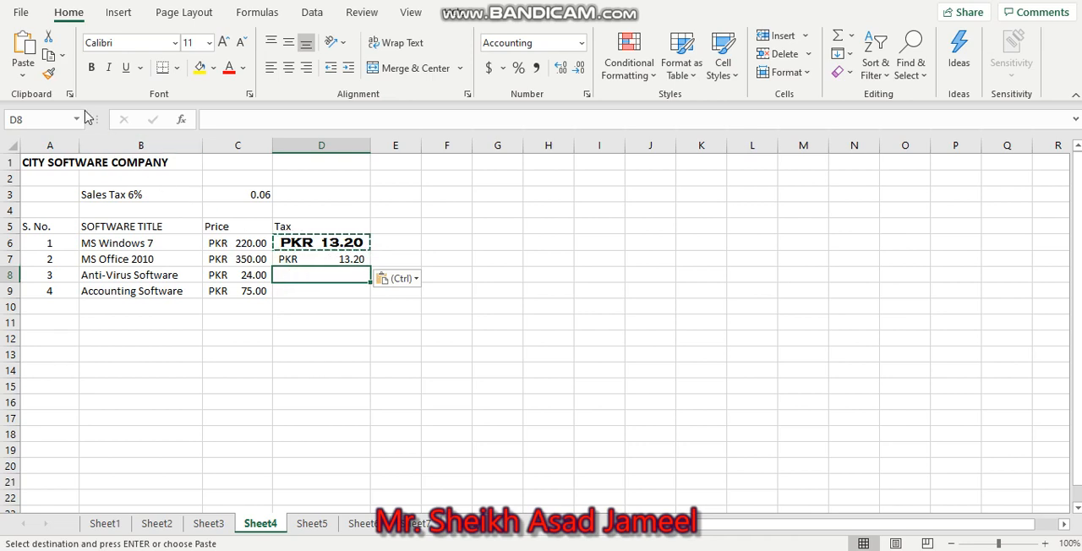
pyautogui.click(23, 75)
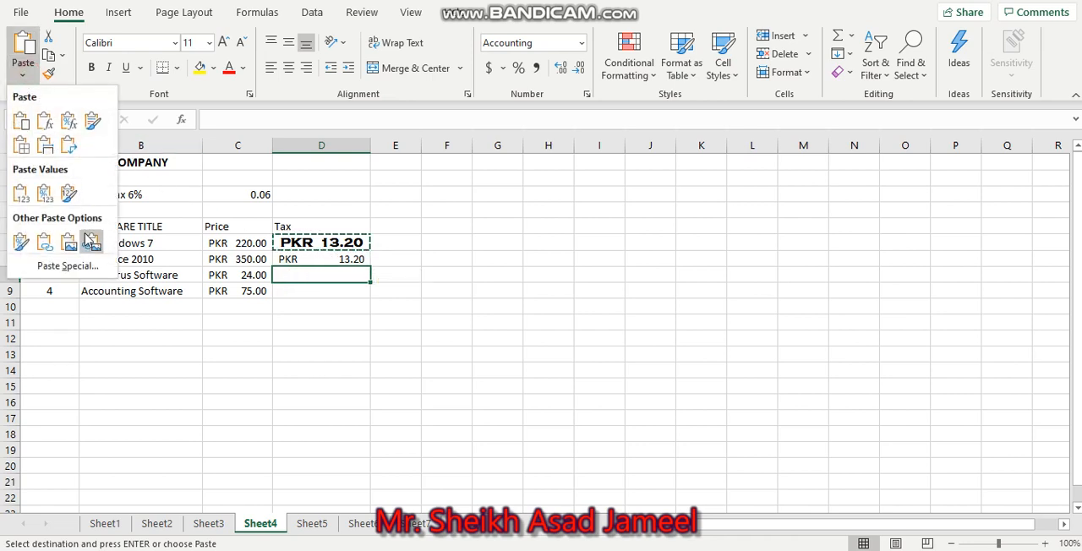
pyautogui.click(84, 269)
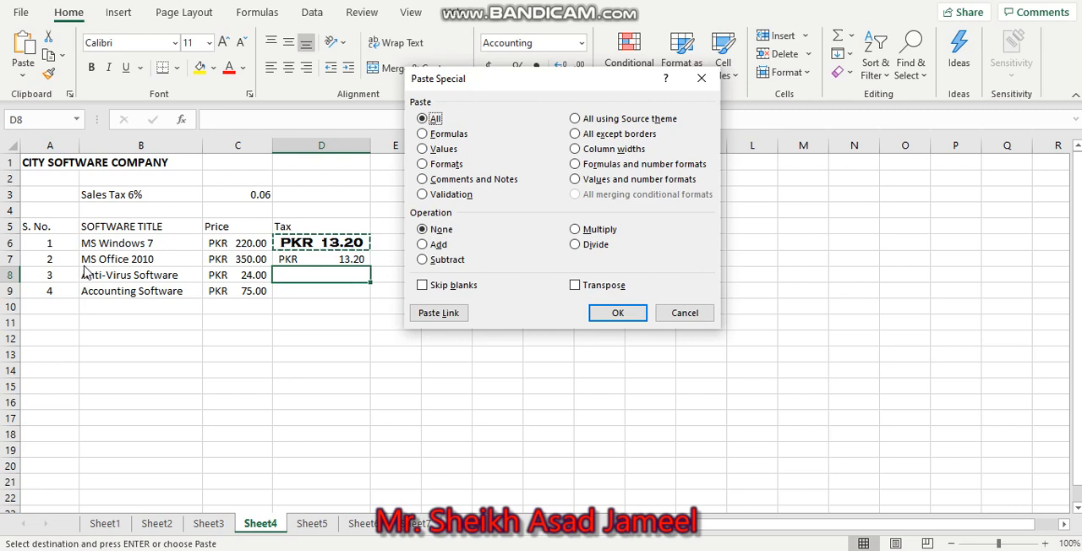
pyautogui.click(441, 165)
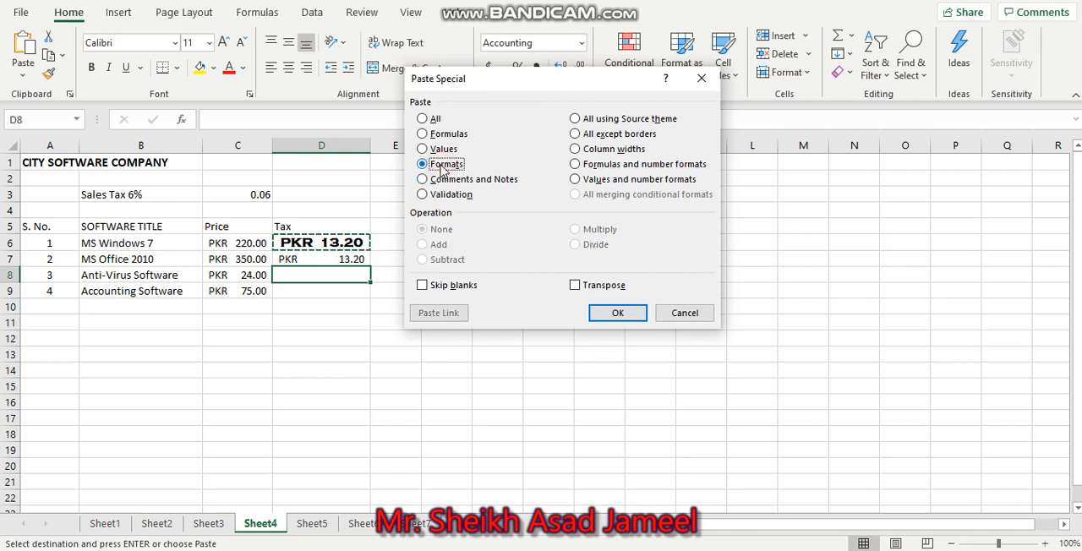
pyautogui.click(618, 313)
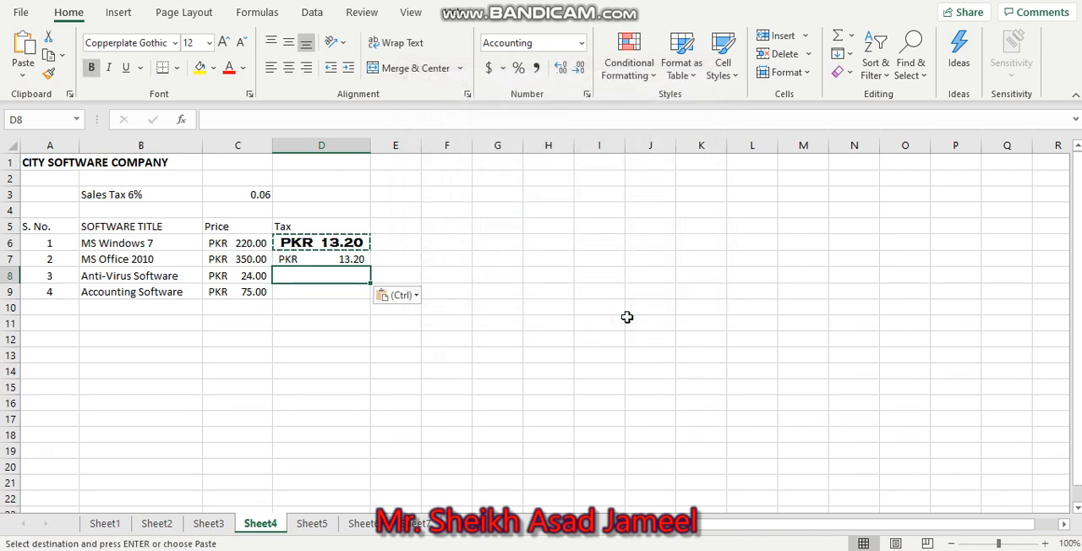
# Enter 789 as the tax amount for Anti-Virus Software in D8
pyautogui.write('789')
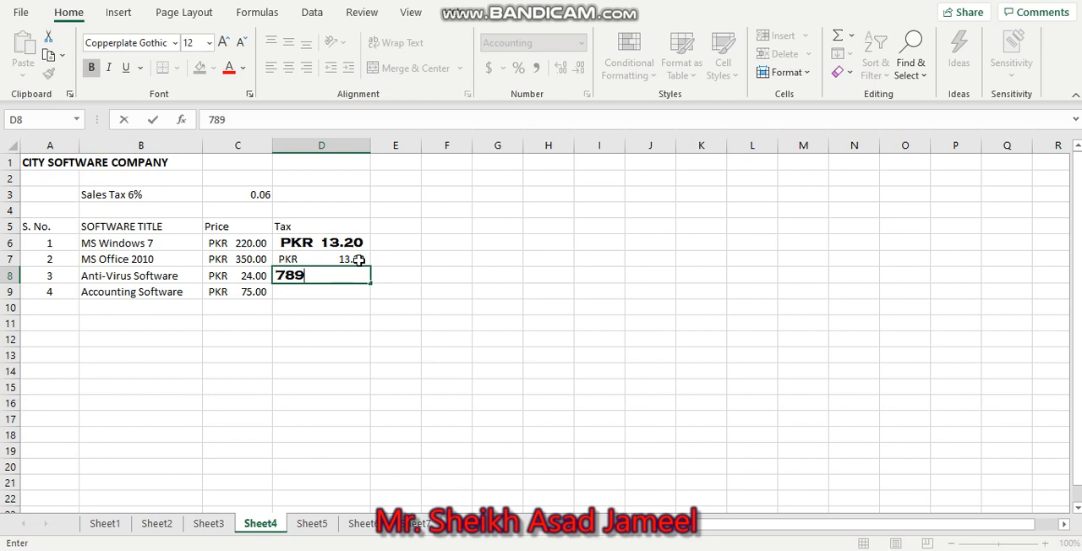
pyautogui.click(295, 307)
pyautogui.click(294, 291)
pyautogui.click(311, 277)
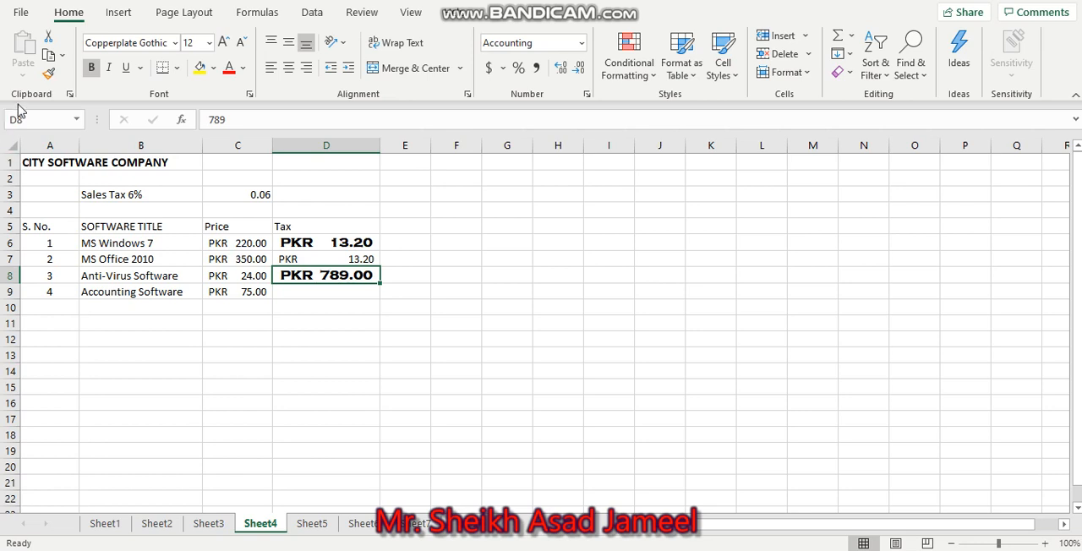
# Try copying everything from D8 into D9 with the All option of Paste Special, and undo the paste
pyautogui.click(320, 293)
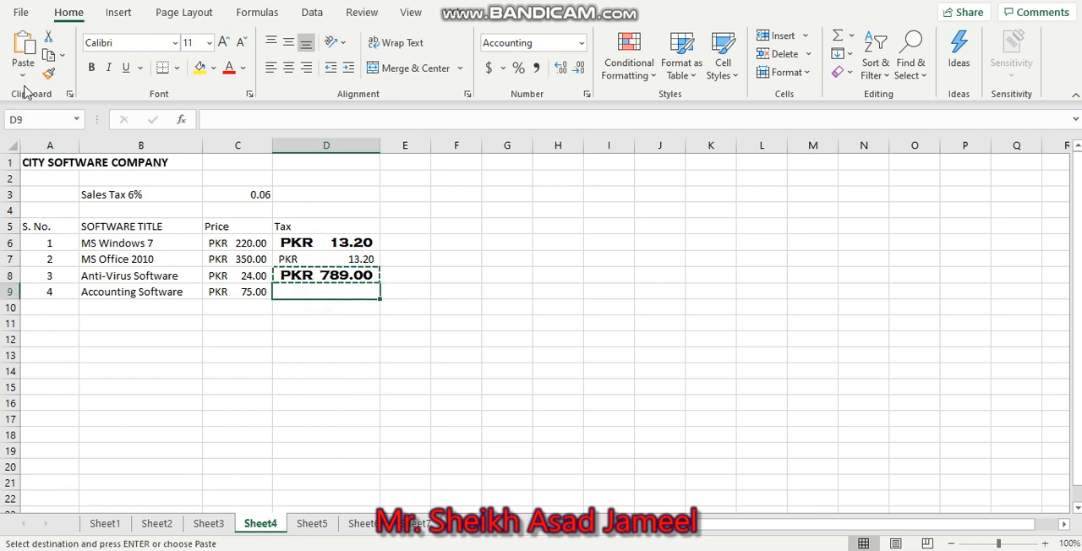
pyautogui.click(23, 78)
pyautogui.click(56, 266)
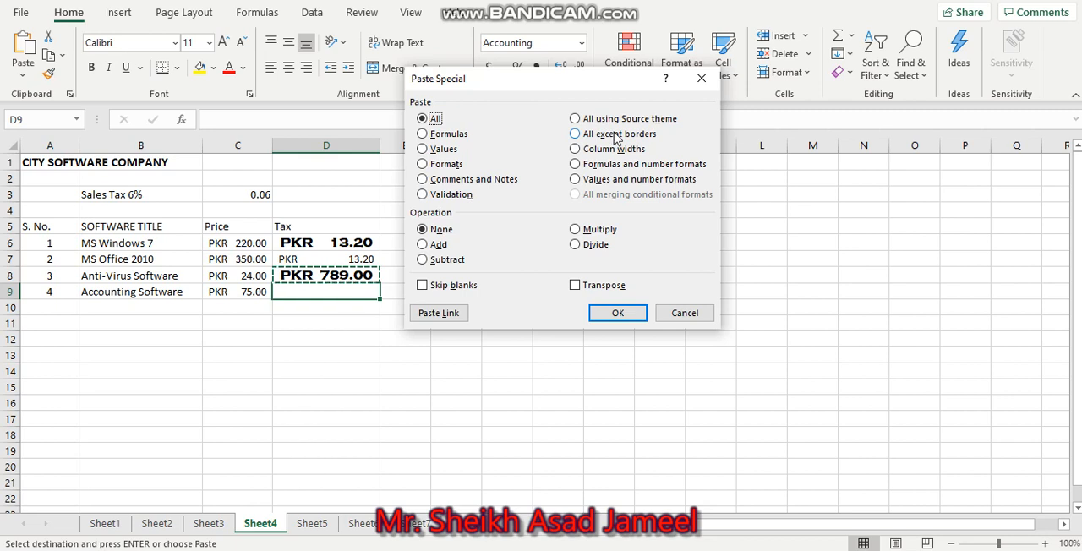
pyautogui.click(616, 313)
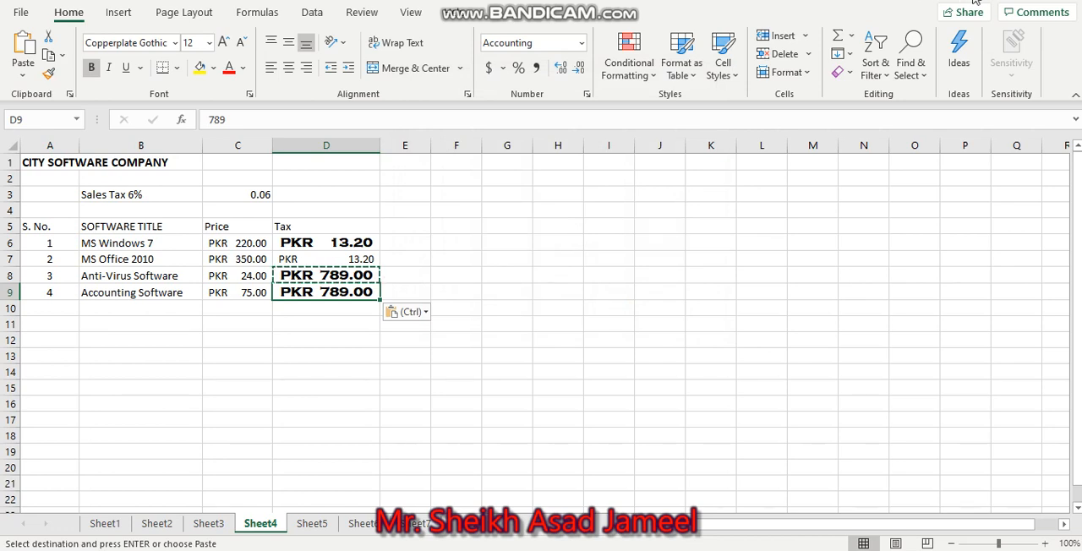
pyautogui.hotkey('ctrl', 'z')
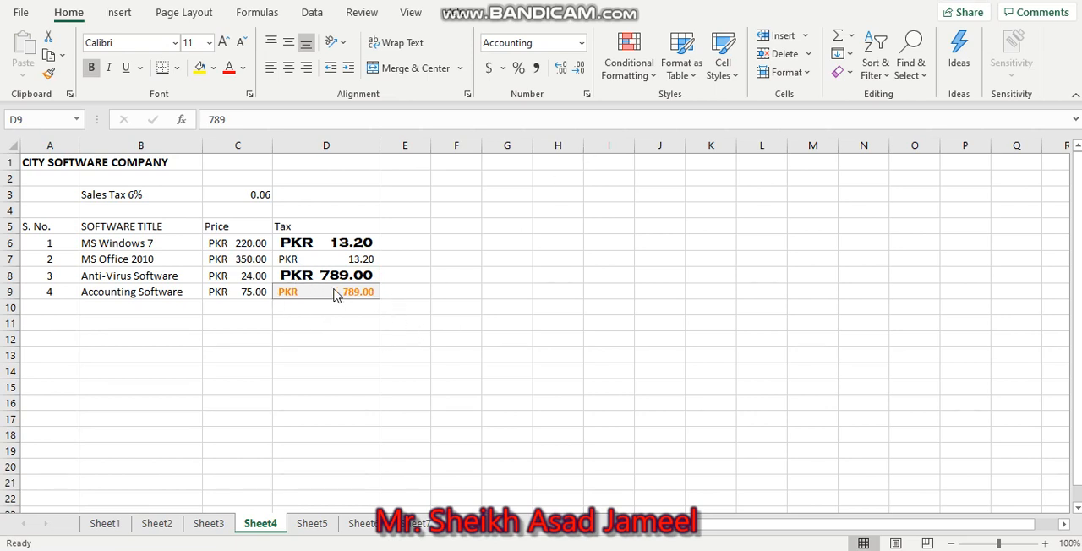
# Apply the Check Cell style to the Accounting Software tax amount in D9
pyautogui.click(281, 294)
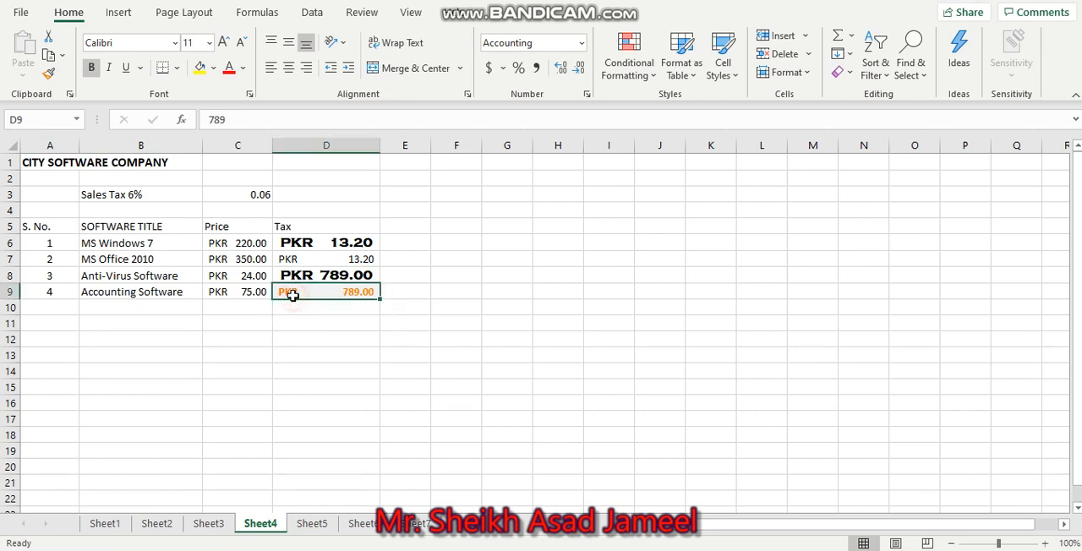
pyautogui.click(723, 78)
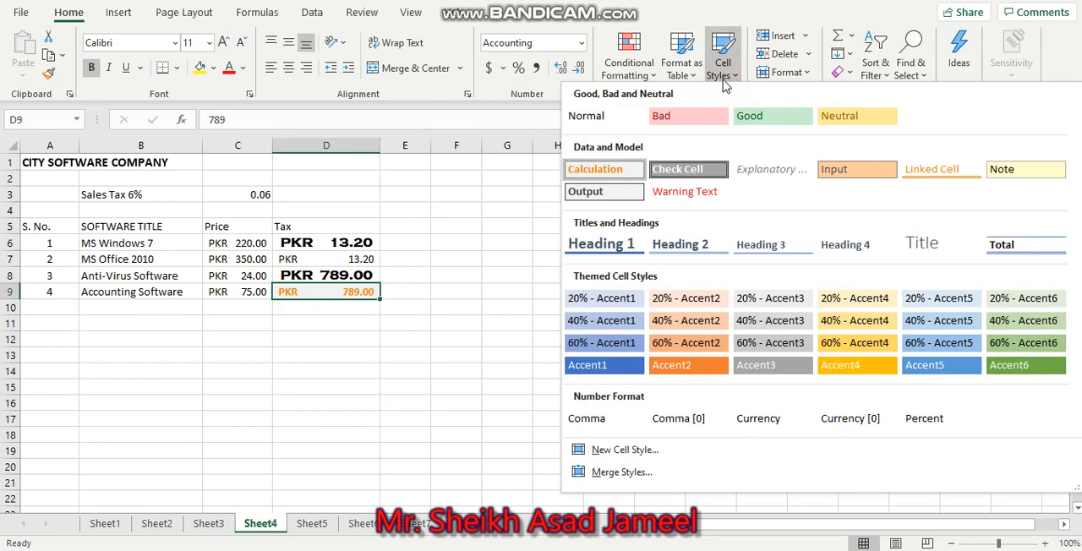
pyautogui.click(686, 169)
pyautogui.click(454, 344)
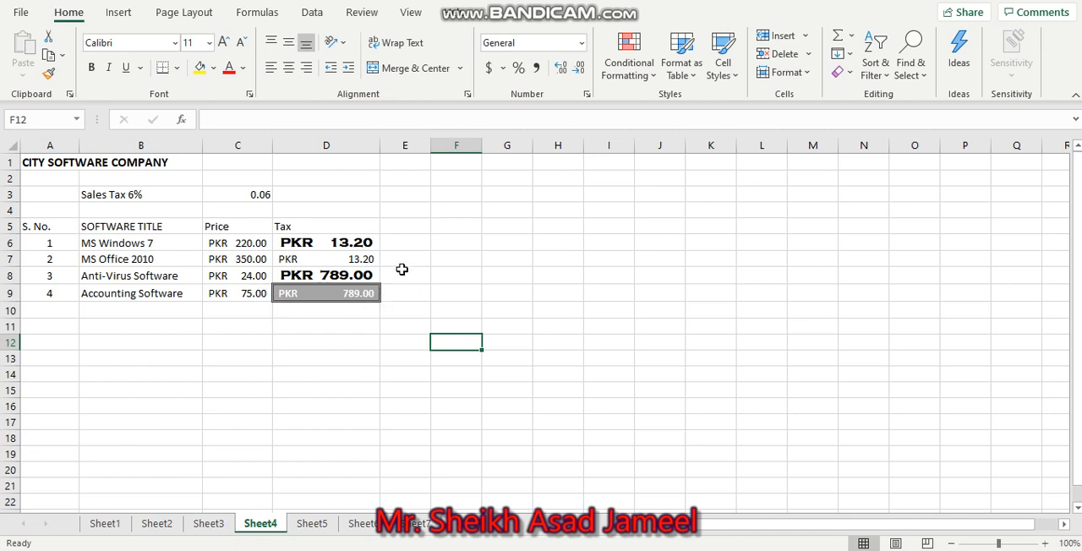
# Copy the Accounting Software tax amount in D9
pyautogui.click(284, 292)
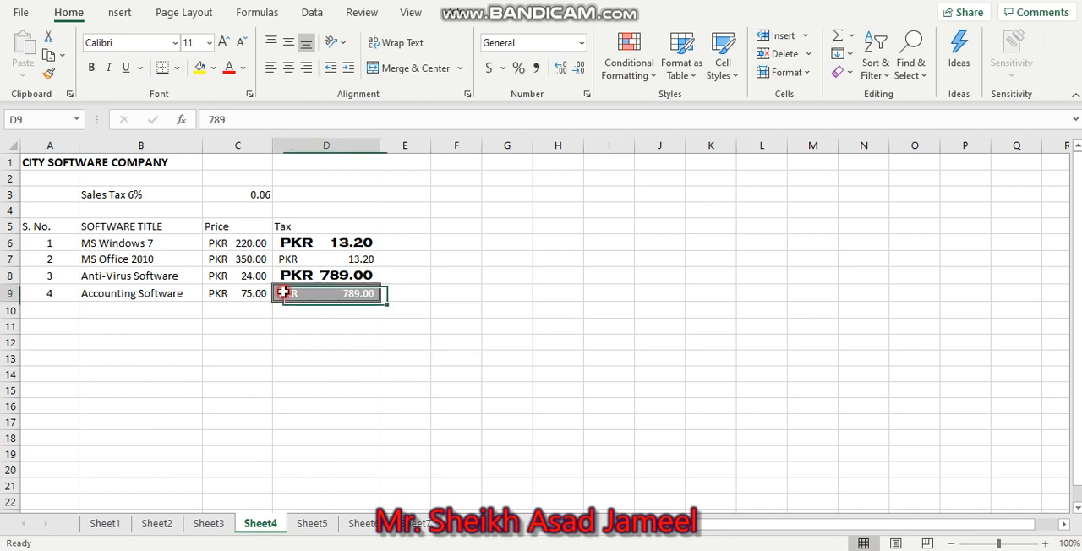
pyautogui.hotkey('ctrl', 'c')
pyautogui.click(19, 85)
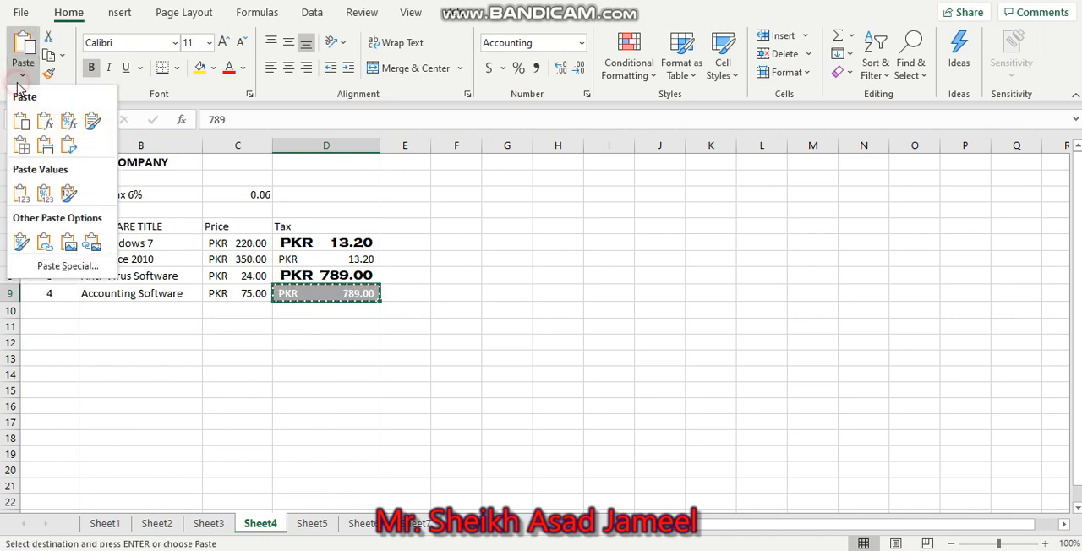
pyautogui.click(68, 265)
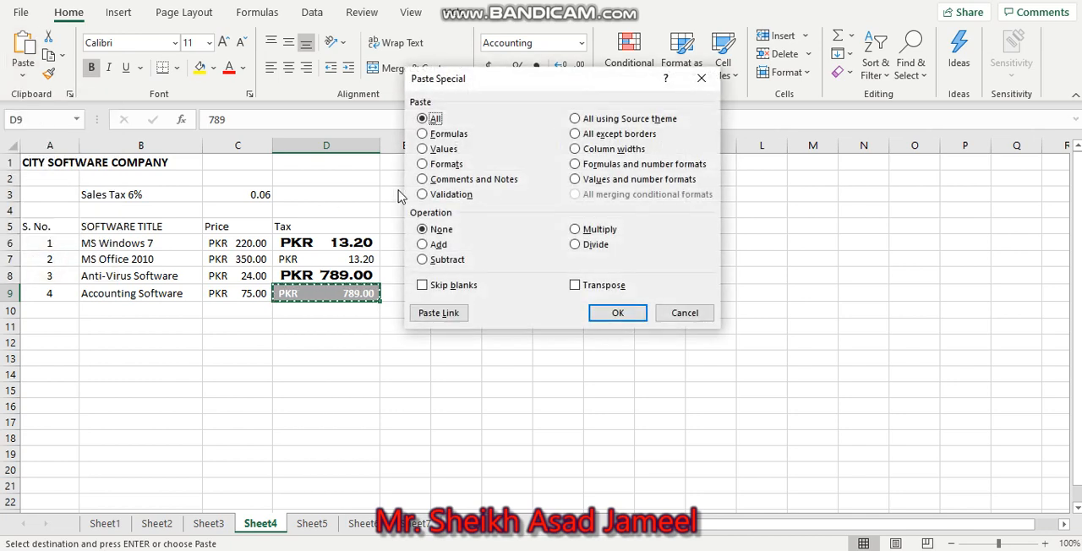
pyautogui.click(609, 136)
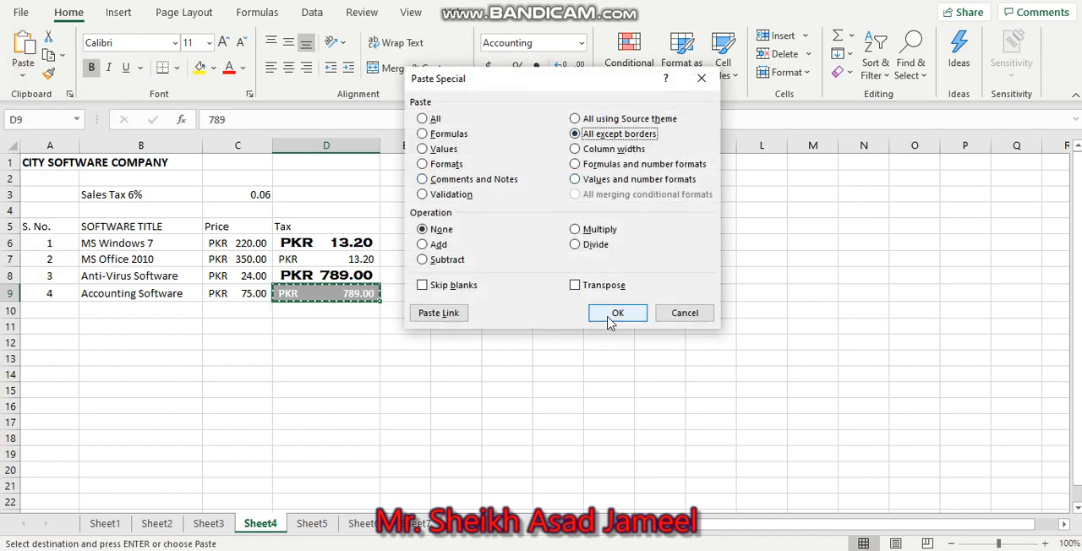
pyautogui.click(689, 314)
# Paste the copied tax cell into D11 using Paste Special with the All except borders option
pyautogui.click(316, 326)
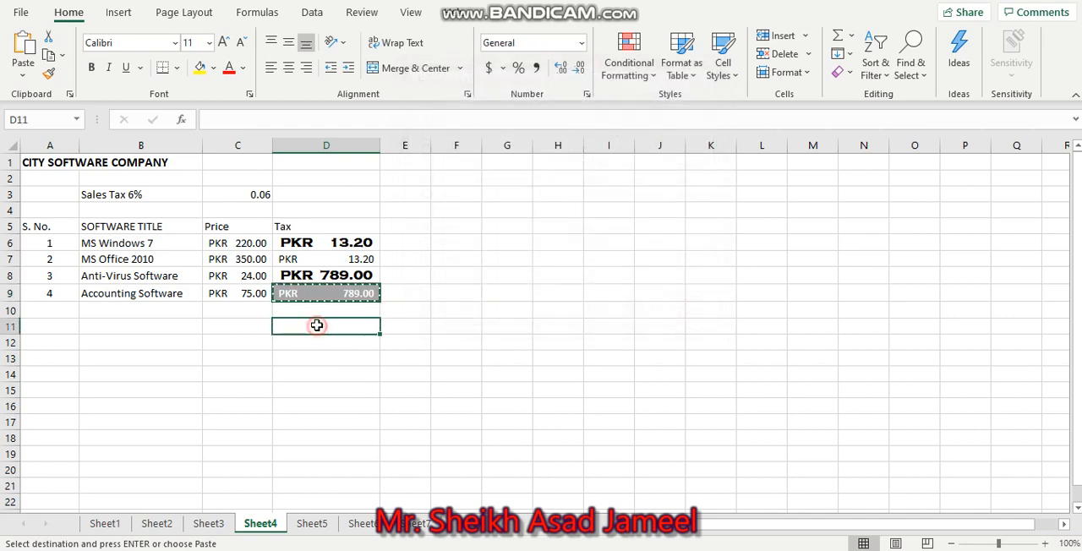
pyautogui.click(22, 75)
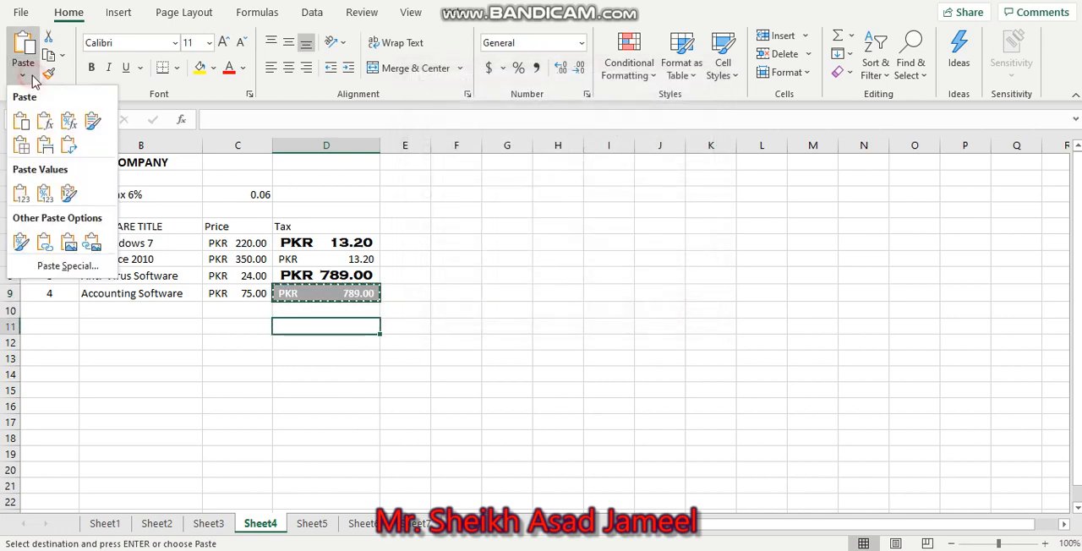
pyautogui.click(64, 265)
pyautogui.click(585, 136)
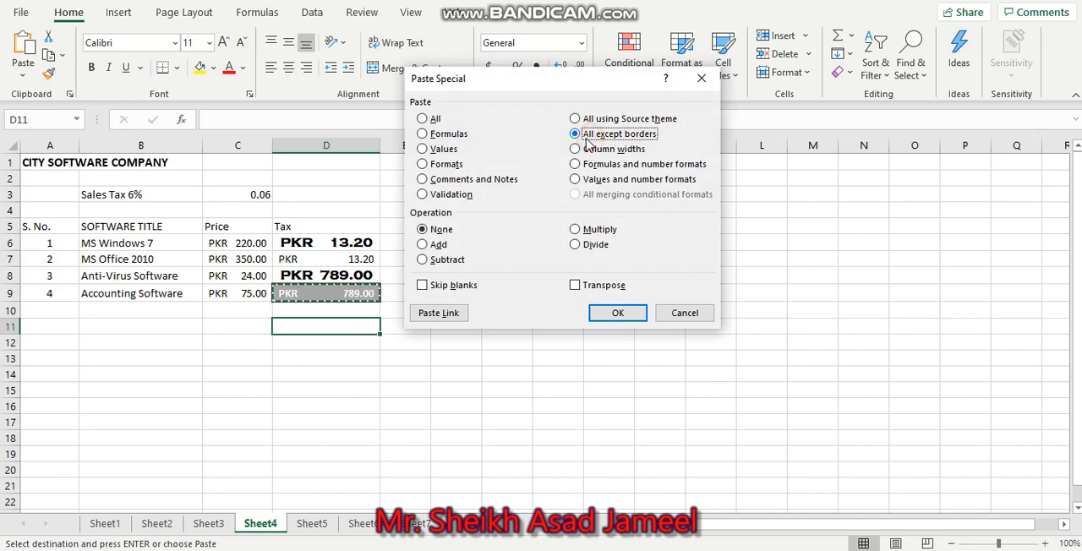
pyautogui.click(618, 321)
pyautogui.click(588, 343)
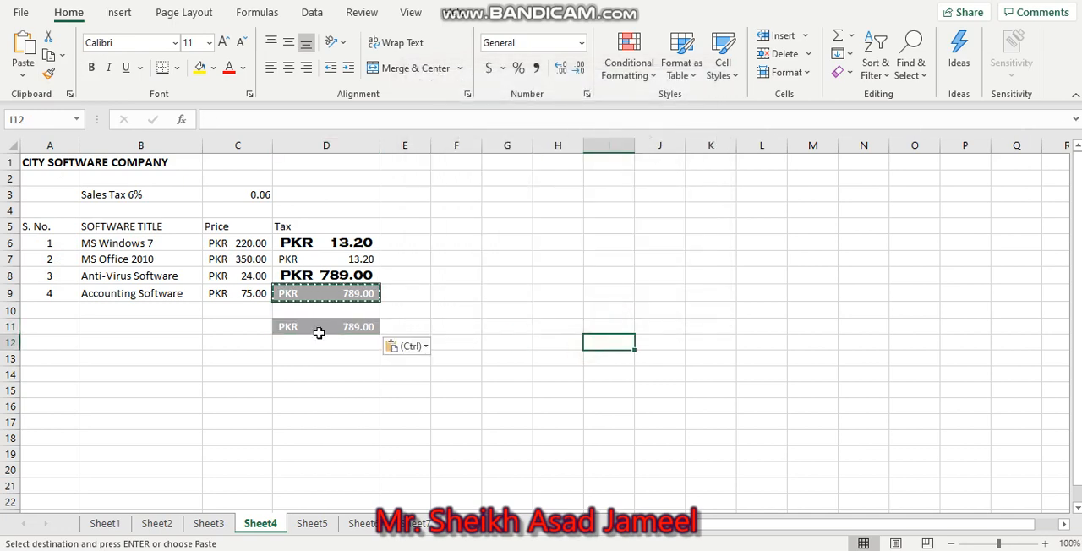
# Inspect the tax formula in D6, and compare the styled tax cell D9 with its borderless copy in D11
pyautogui.click(362, 242)
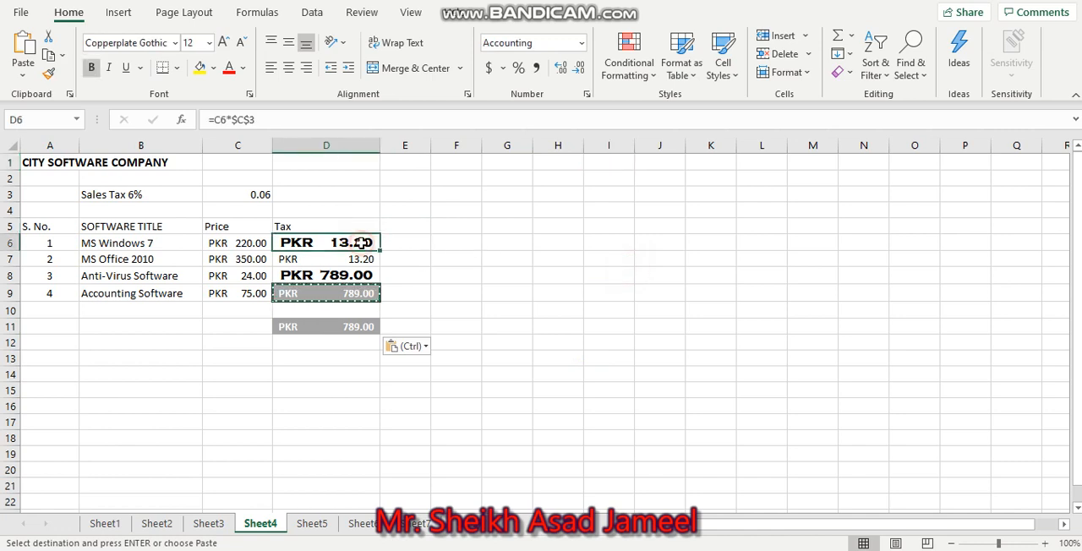
pyautogui.doubleClick(361, 242)
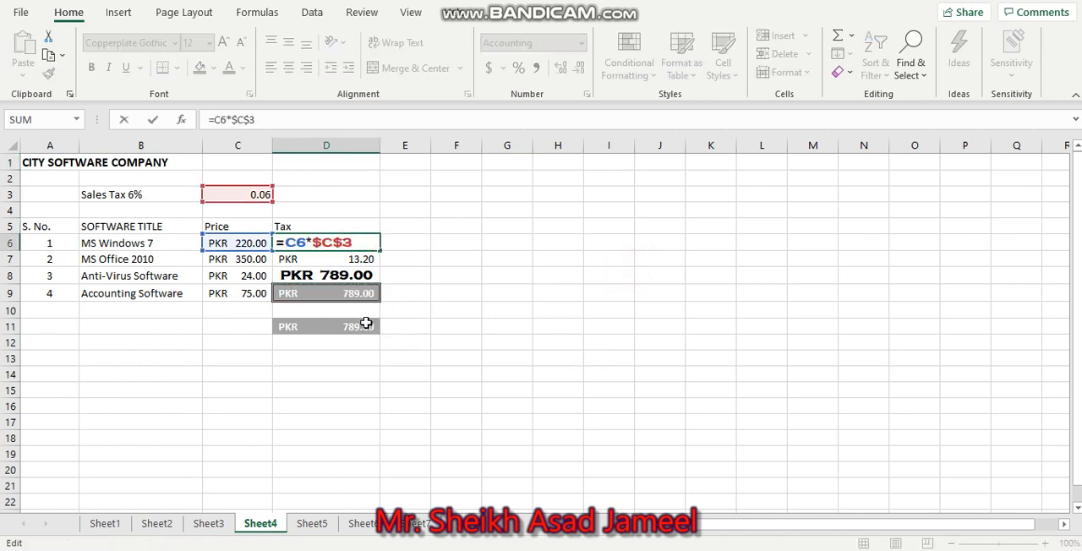
pyautogui.click(320, 291)
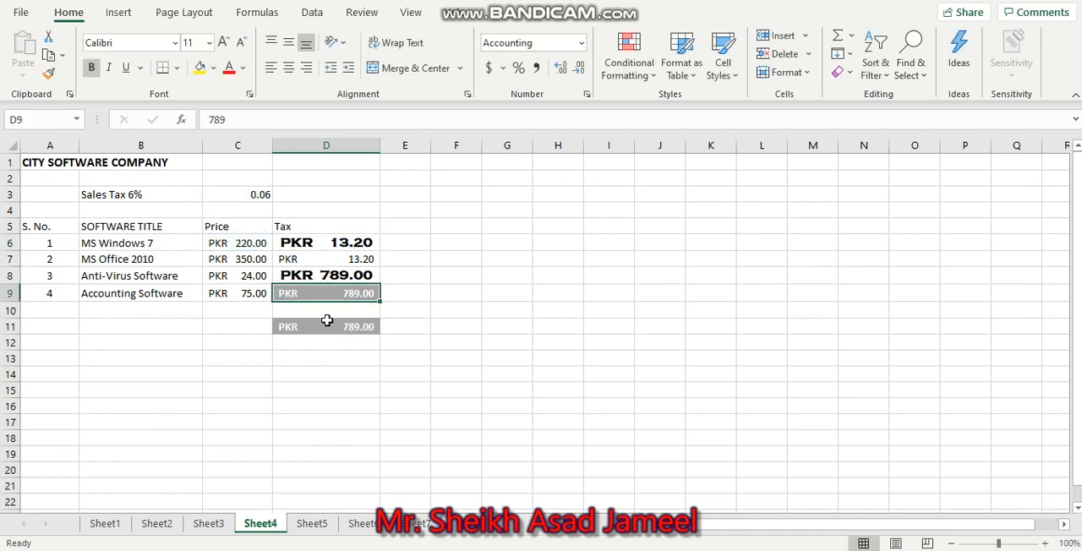
pyautogui.click(328, 327)
pyautogui.click(334, 353)
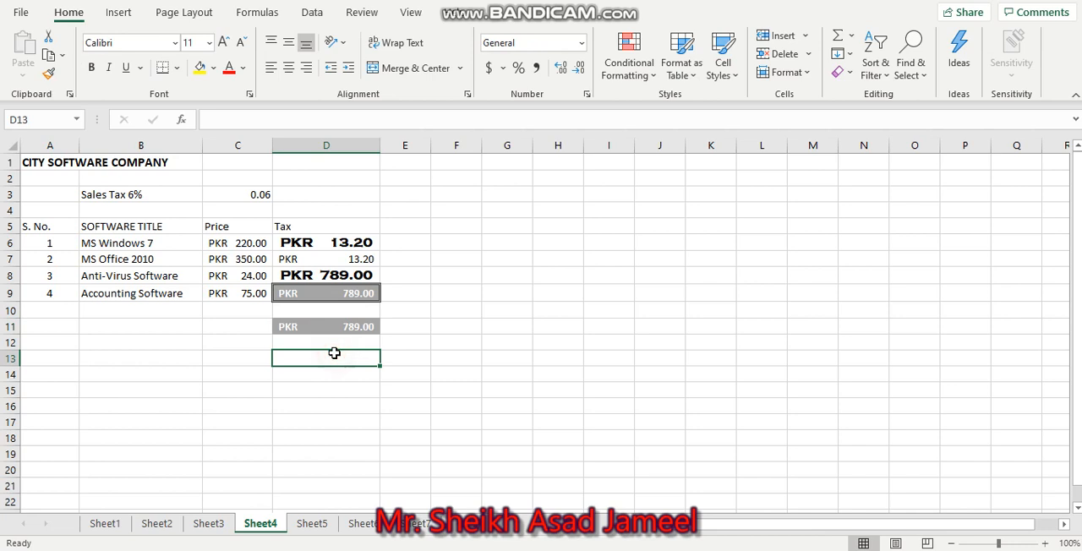